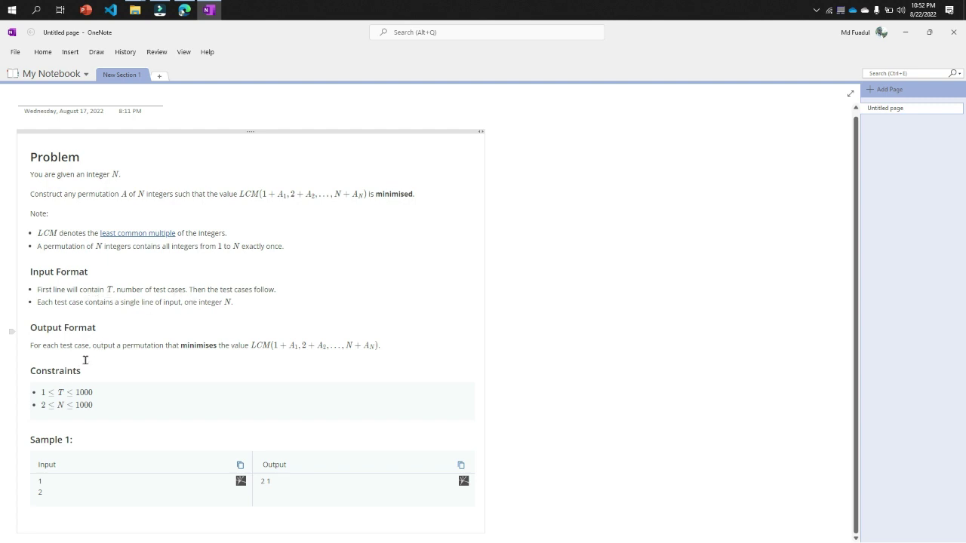
- Underline 'output a permutation that minimises the value' in red ink with the Draw tab's red pen
left_click(96, 51)
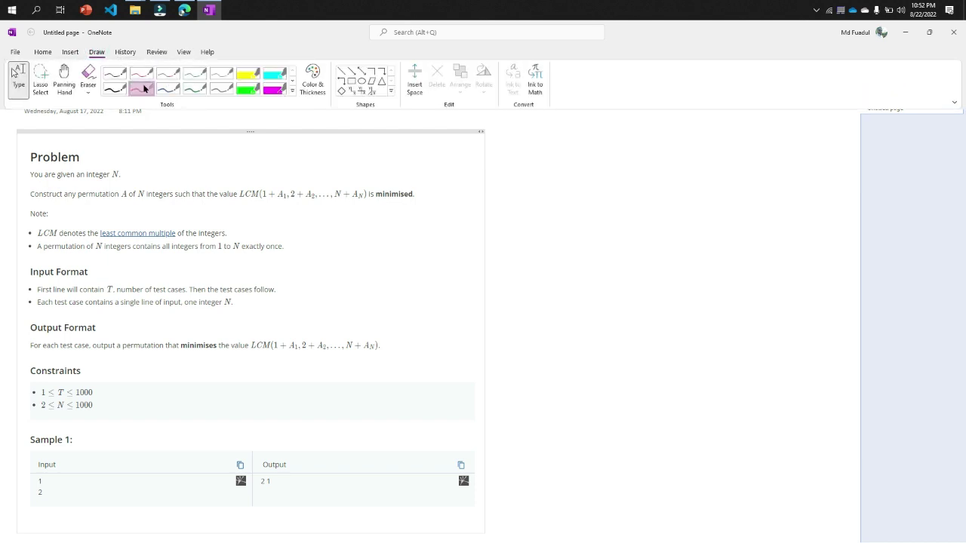
left_click(142, 79)
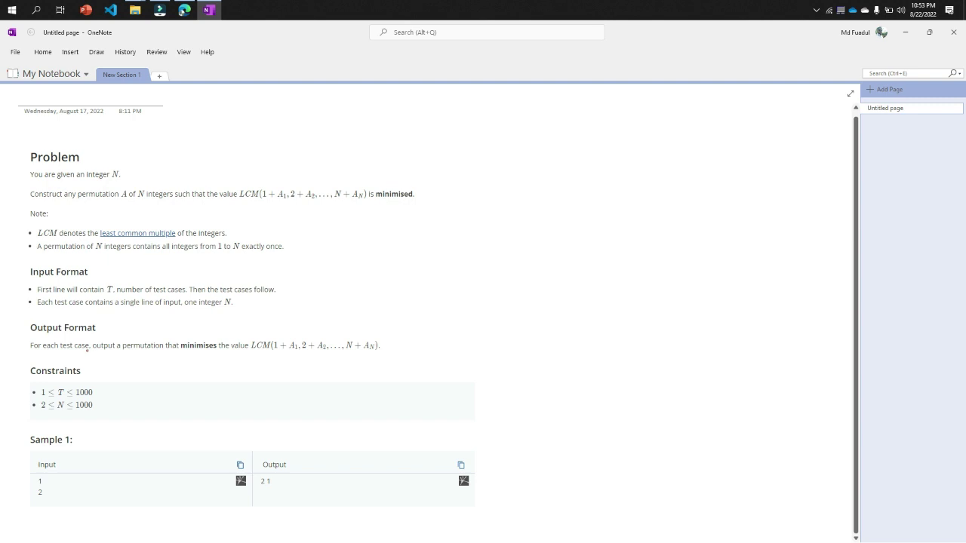
left_click_drag(96, 350, 250, 353)
- In Edge, open the Wikipedia 'Least common multiple' article linked from the Easy Permutation problem
left_click(184, 10)
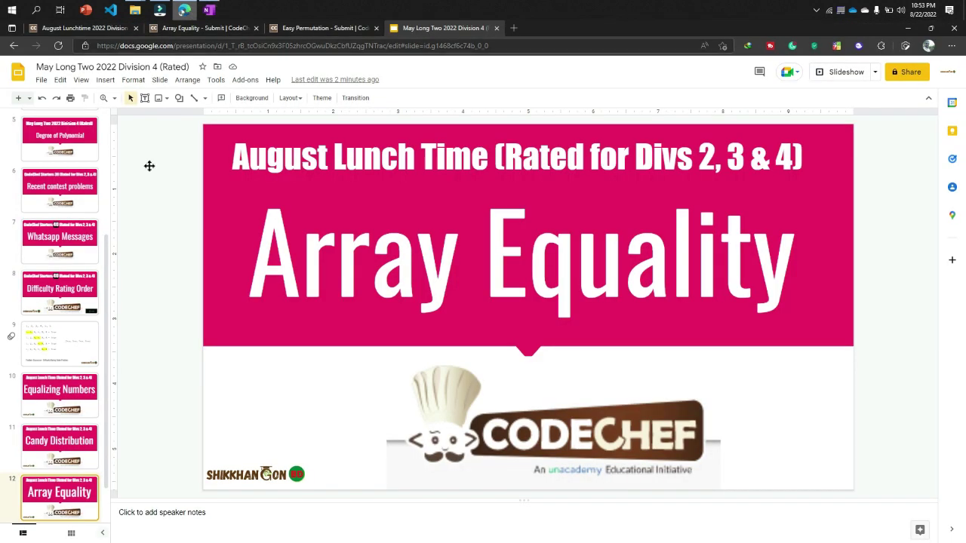
left_click(308, 29)
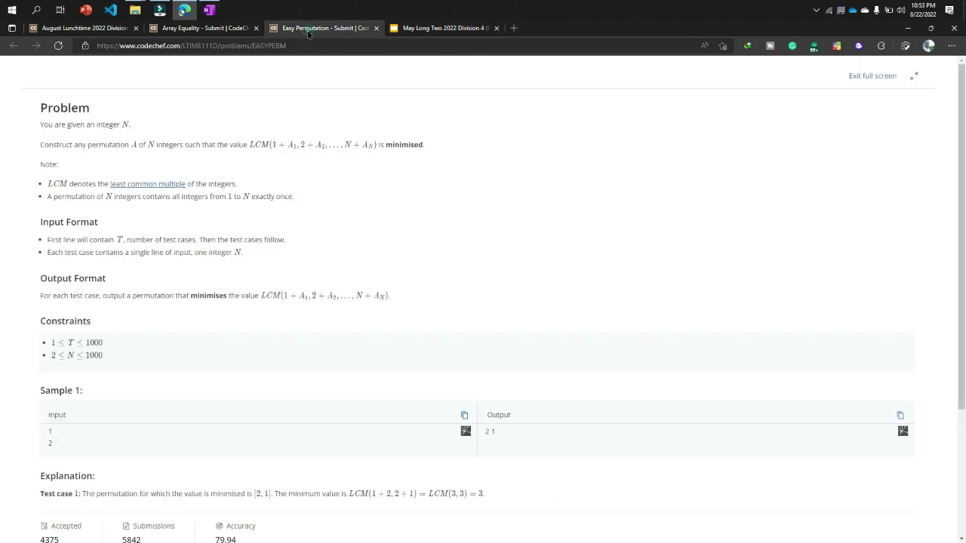
left_click(146, 184)
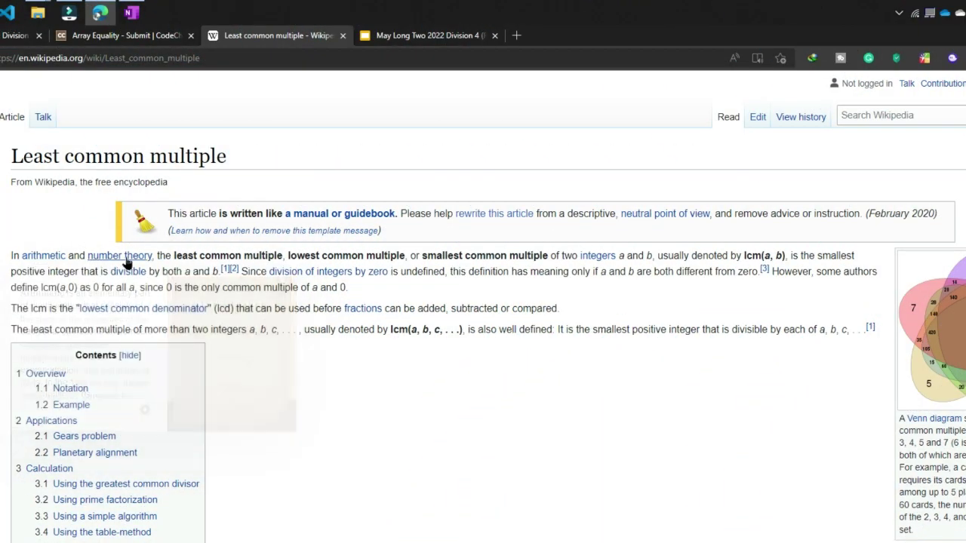
mouse_move(127, 260)
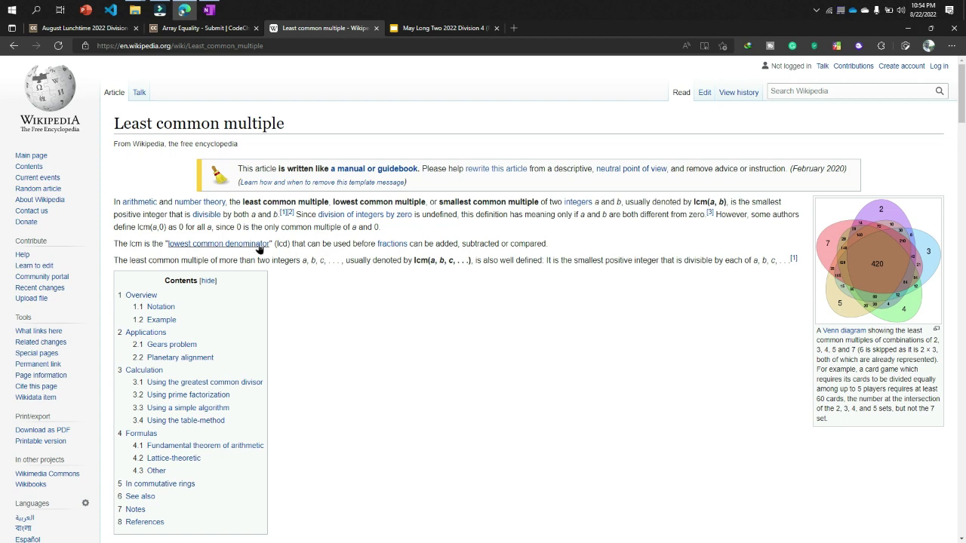
- Back in OneNote, handwrite the sample output 2,1 in red with A1, A2 above it
left_click(209, 9)
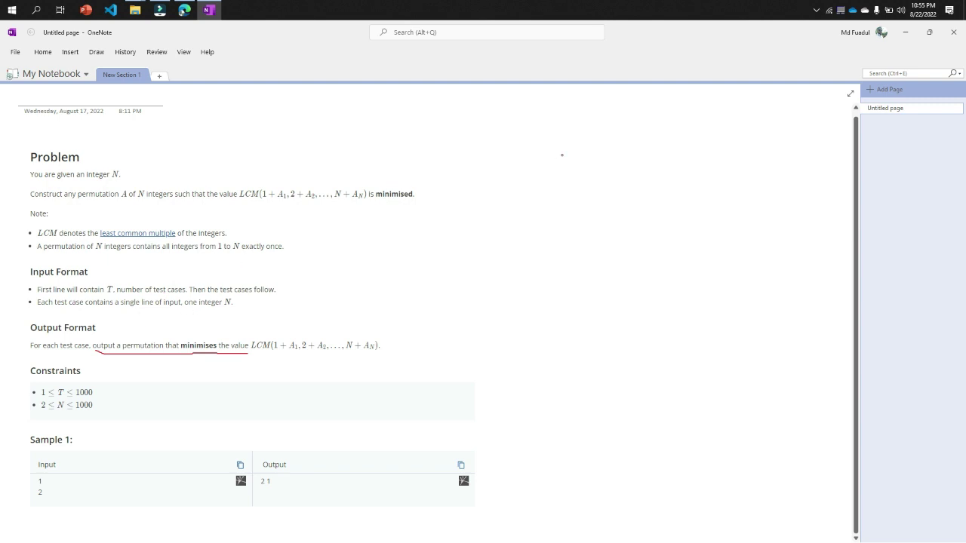
mouse_move(524, 134)
left_mouse_down()
mouse_move(548, 160)
mouse_move(572, 158)
left_mouse_up()
left_click(556, 156)
left_click_drag(491, 116, 503, 116)
mouse_move(491, 108)
left_mouse_down()
mouse_move(512, 120)
mouse_move(558, 92)
mouse_move(585, 115)
left_mouse_up()
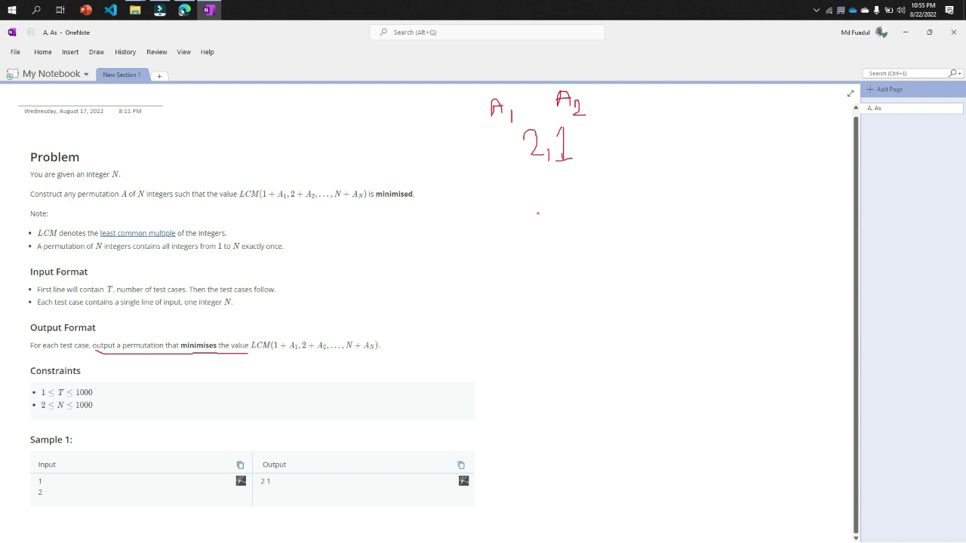
- Handwrite (3, 3) = 3 in red below the 2,1 sample
mouse_move(529, 220)
left_mouse_down()
mouse_move(556, 220)
mouse_move(535, 245)
mouse_move(563, 254)
left_mouse_up()
mouse_move(583, 221)
left_mouse_down()
mouse_move(593, 228)
mouse_move(583, 245)
left_mouse_up()
left_click_drag(526, 212, 527, 254)
mouse_move(610, 213)
left_mouse_down()
mouse_move(613, 255)
mouse_move(642, 241)
left_mouse_up()
mouse_move(650, 223)
left_mouse_down()
mouse_move(670, 224)
mouse_move(681, 239)
mouse_move(655, 252)
left_mouse_up()
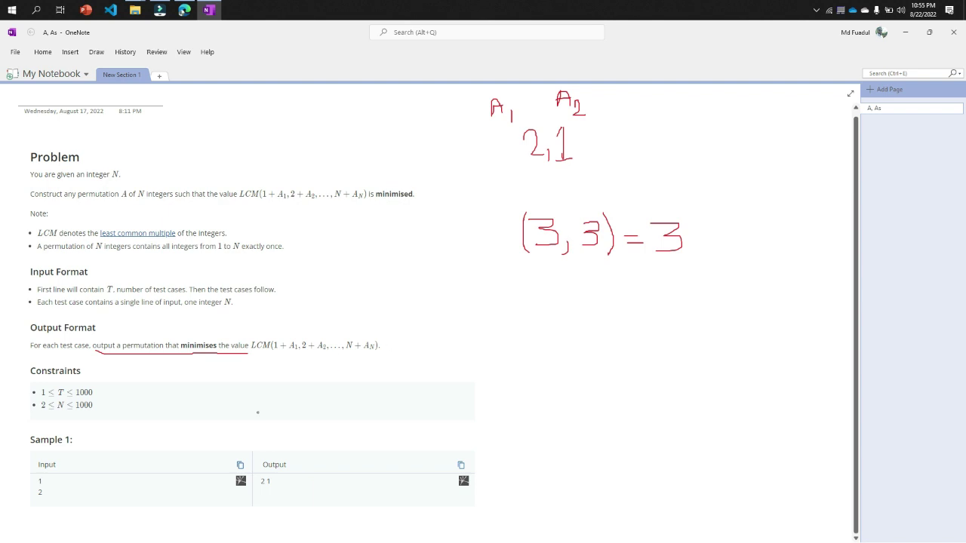
- Write 4 with a circled 4, 3, 2, 1 column and (5, 5, 5, 5) = 5 in red ink
mouse_move(352, 115)
left_mouse_down()
mouse_move(377, 141)
mouse_move(392, 113)
left_mouse_up()
mouse_move(737, 102)
left_mouse_down()
mouse_move(739, 131)
mouse_move(770, 166)
mouse_move(748, 212)
mouse_move(771, 251)
mouse_move(765, 296)
left_mouse_up()
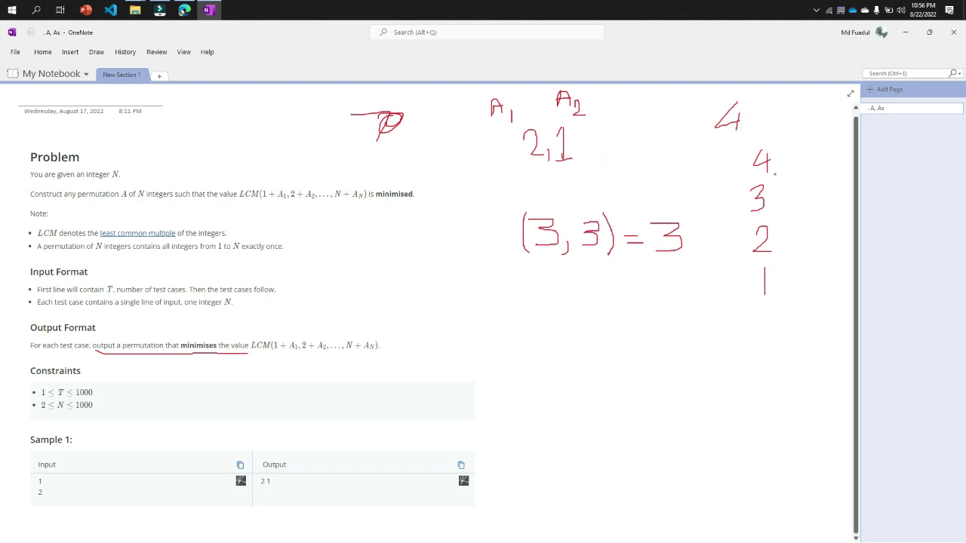
mouse_move(531, 317)
left_mouse_down()
mouse_move(555, 317)
mouse_move(532, 343)
mouse_move(559, 349)
mouse_move(606, 320)
mouse_move(581, 351)
mouse_move(603, 354)
left_mouse_up()
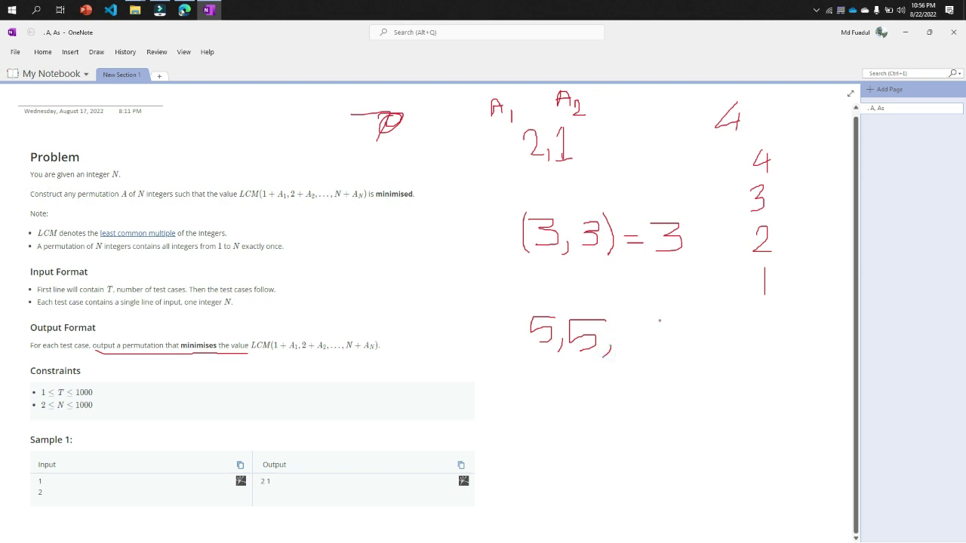
mouse_move(636, 320)
left_mouse_down()
mouse_move(660, 320)
mouse_move(648, 349)
mouse_move(664, 364)
left_mouse_up()
left_click_drag(699, 325, 717, 325)
mouse_move(699, 326)
left_mouse_down()
mouse_move(718, 341)
mouse_move(695, 355)
left_mouse_up()
left_click_drag(520, 361, 531, 302)
mouse_move(721, 305)
left_mouse_down()
mouse_move(737, 354)
mouse_move(710, 375)
left_mouse_up()
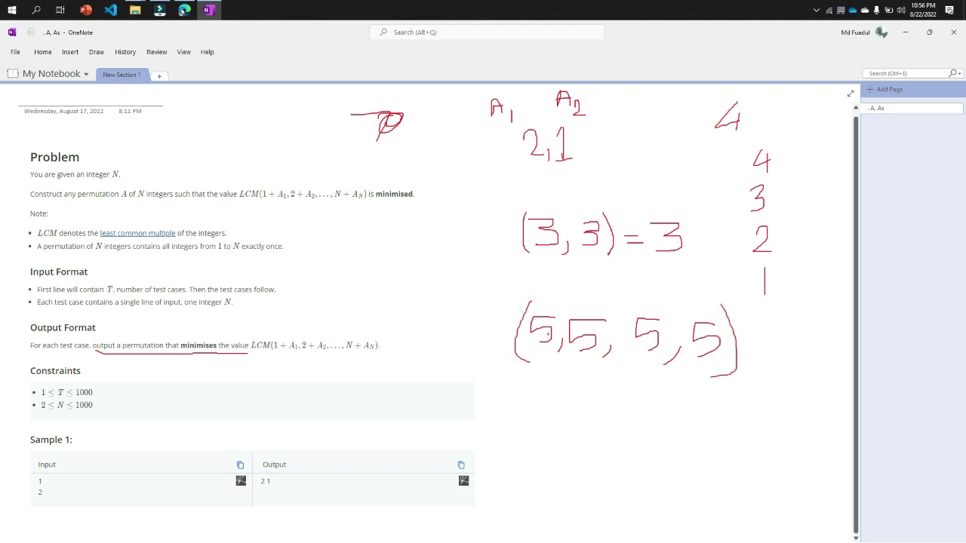
mouse_move(758, 341)
left_mouse_down()
mouse_move(791, 346)
mouse_move(827, 315)
mouse_move(826, 330)
mouse_move(799, 349)
left_mouse_up()
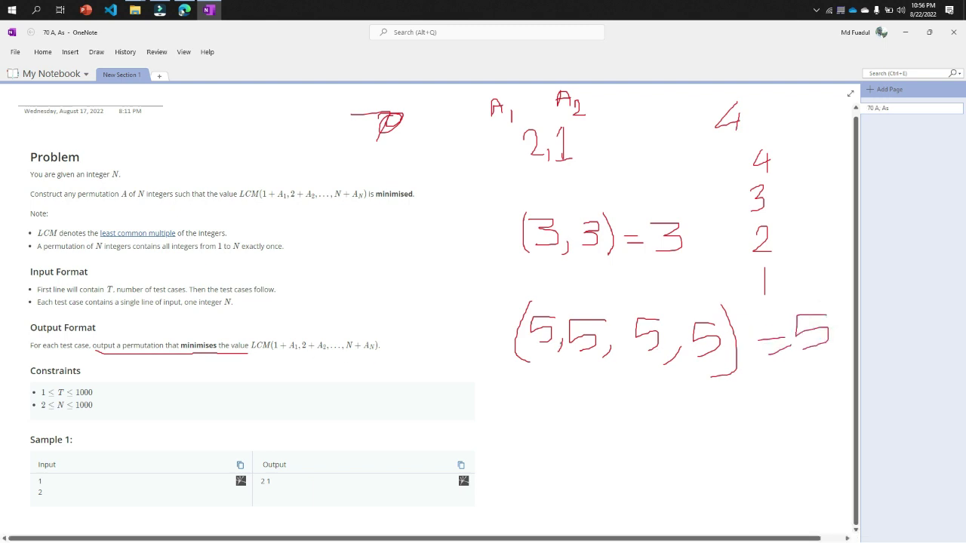
mouse_move(773, 148)
left_mouse_down()
mouse_move(729, 164)
mouse_move(714, 281)
mouse_move(785, 249)
mouse_move(783, 157)
mouse_move(766, 148)
left_mouse_up()
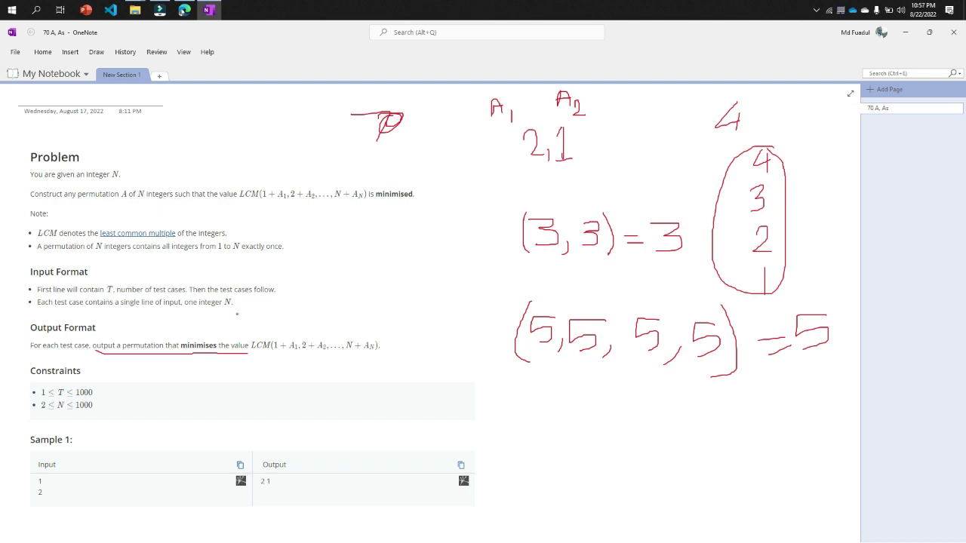
- Switch to Edge and bring up the CodeChef Easy Permutation problem page
left_click(185, 10)
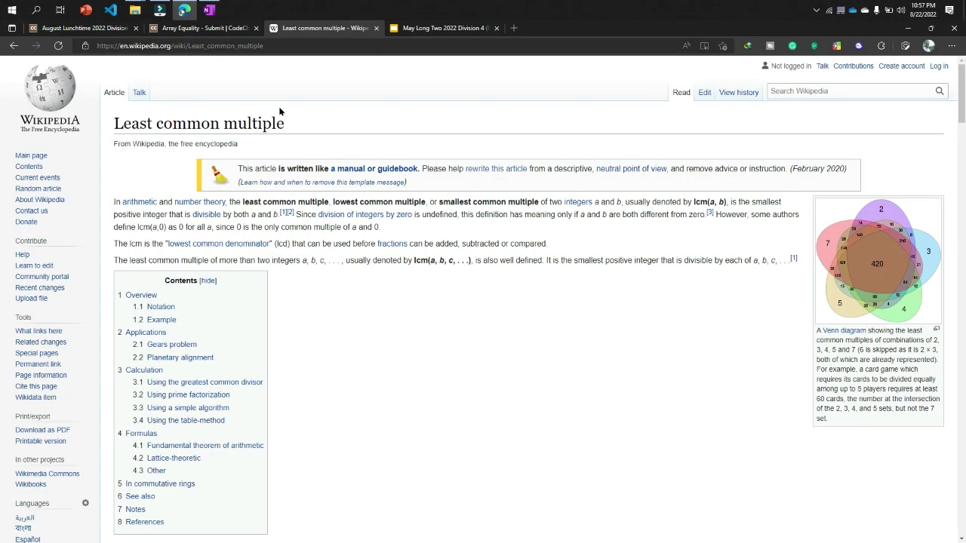
left_click(219, 28)
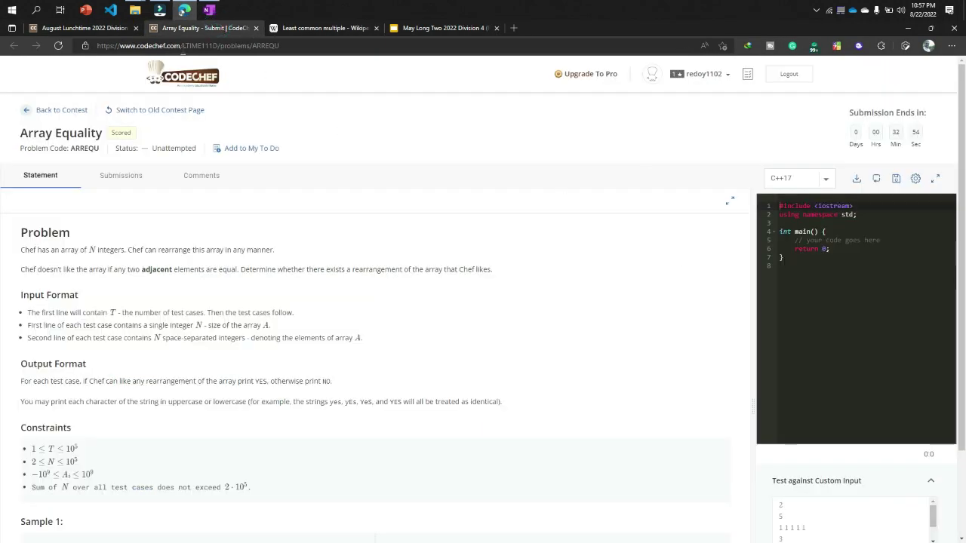
key("ctrl+shift+Tab")
scroll(226, 83, "up", 2)
left_click(344, 29)
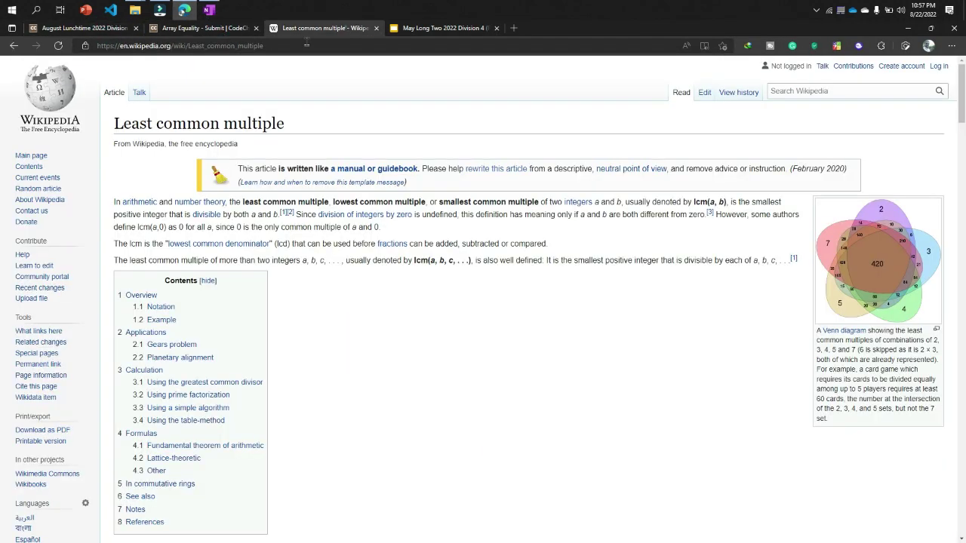
left_click(13, 45)
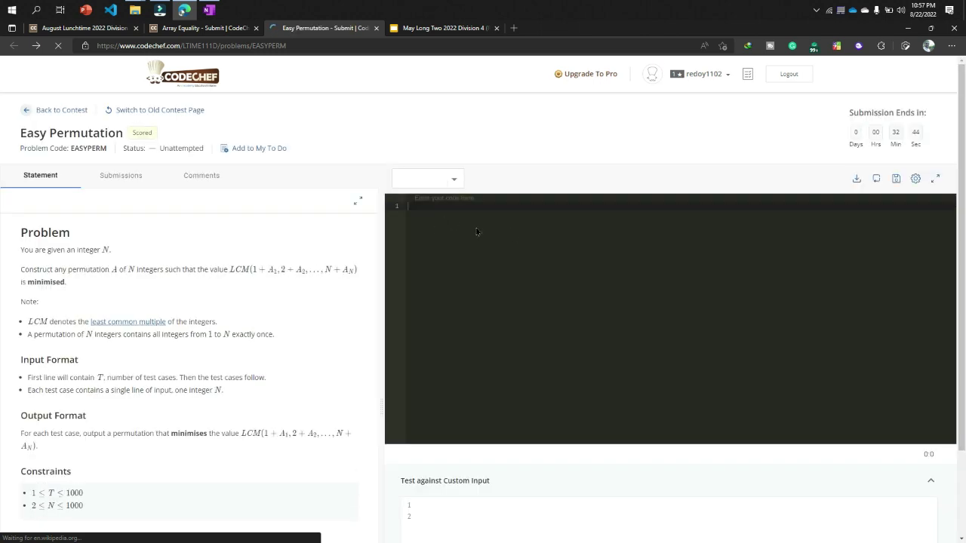
- Place the caret in the C++ solution at the end of line 10
left_click(478, 305)
scroll(939, 181, "down", 2)
left_click(939, 181)
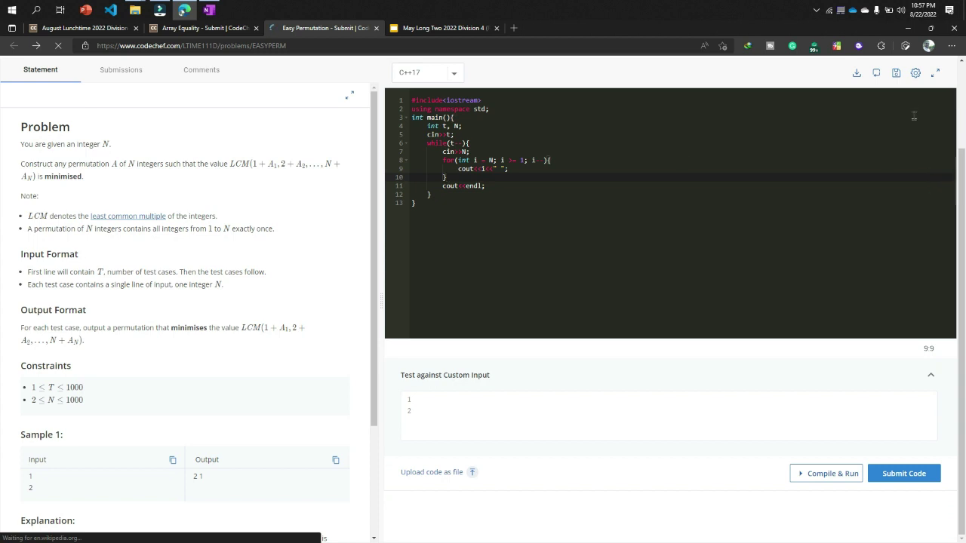
scroll(936, 179, "up", 2)
- Expand the CodeChef code editor to fill the window and put the caret at the code's end
left_click(935, 178)
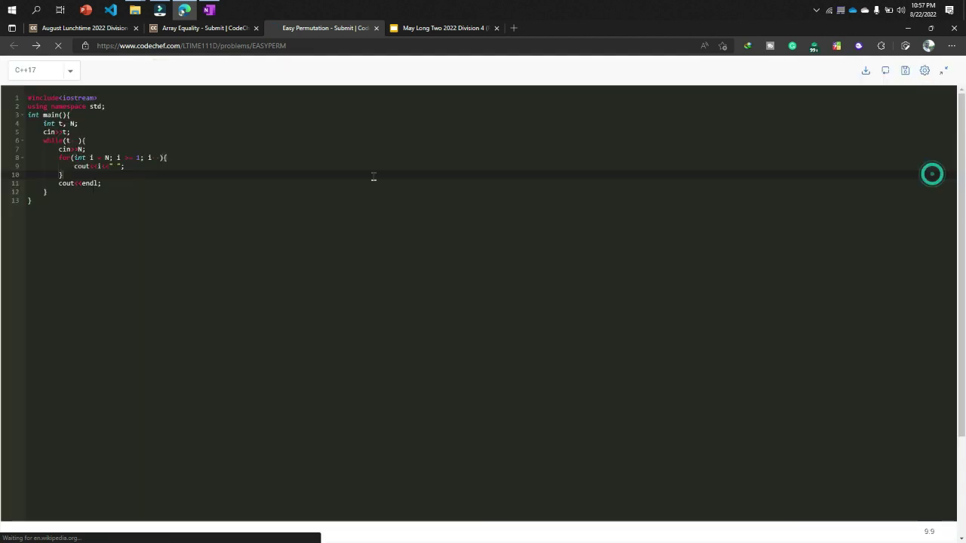
left_click(71, 199)
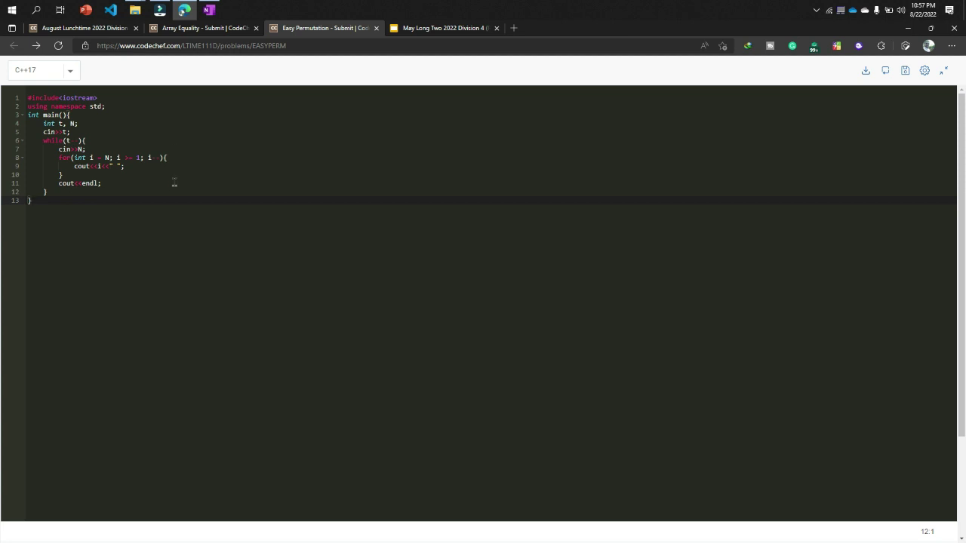
left_click(80, 198)
left_click(69, 192)
left_click(66, 201)
- Insert a blank line after cin>>N on line 7, before the for loop printing N down to 1
left_click_drag(42, 121, 73, 123)
left_click(93, 123)
left_click_drag(58, 158, 63, 174)
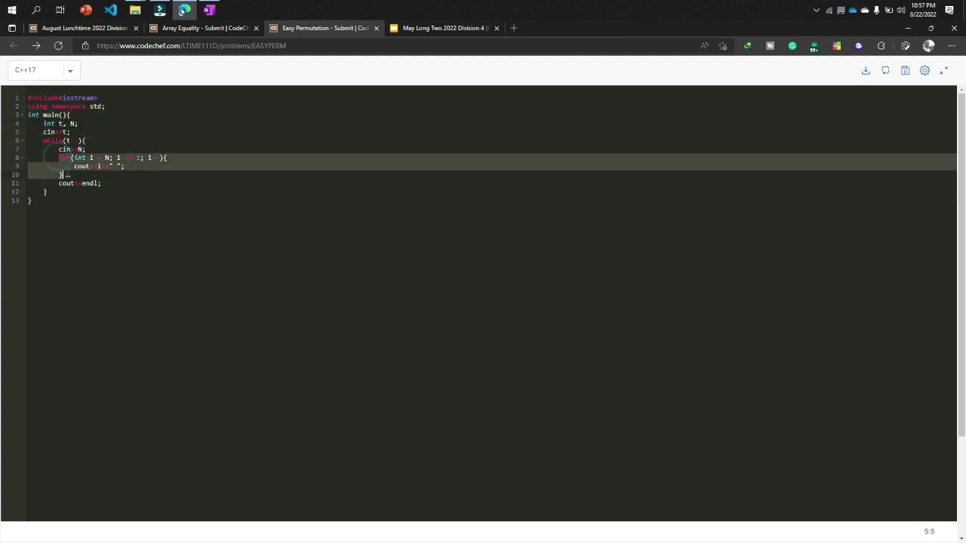
left_click(103, 176)
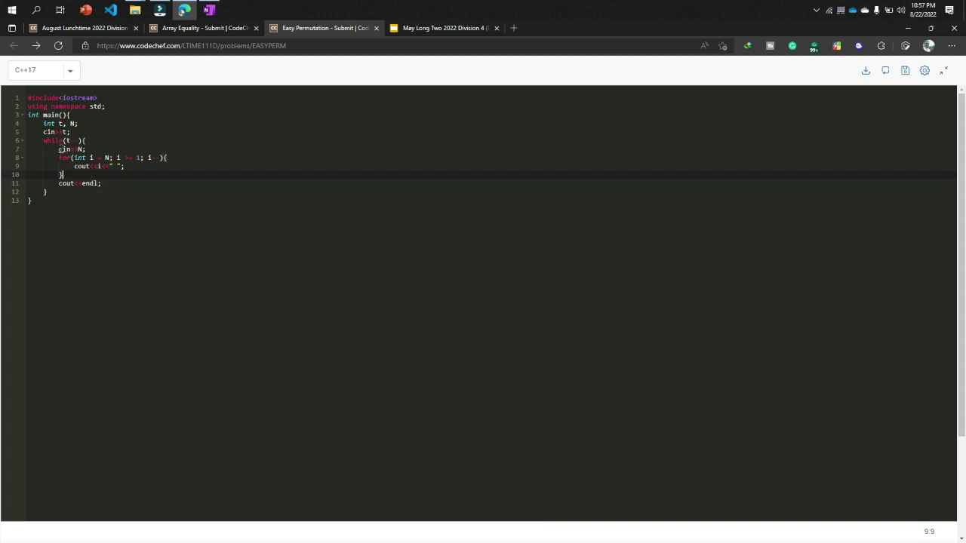
left_click(88, 148)
key("Return")
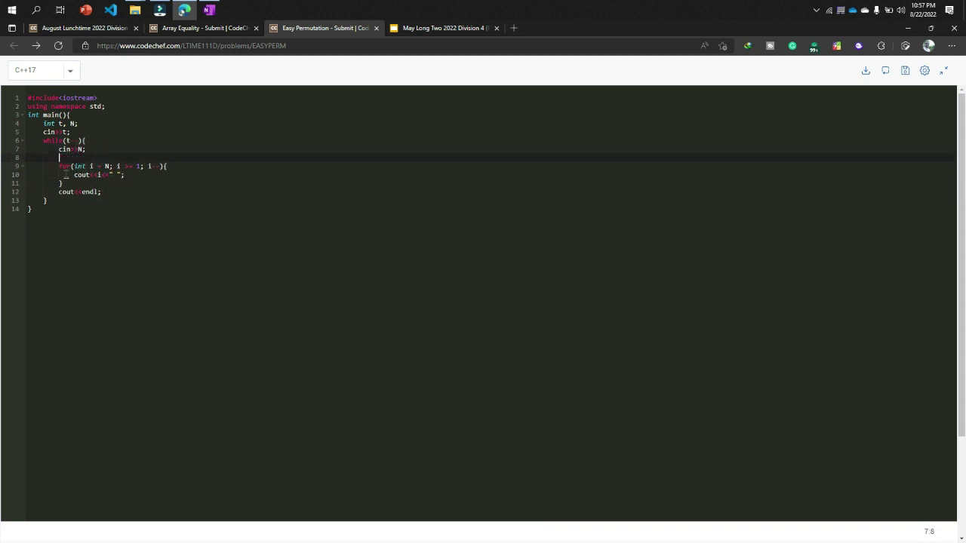
left_click(62, 184)
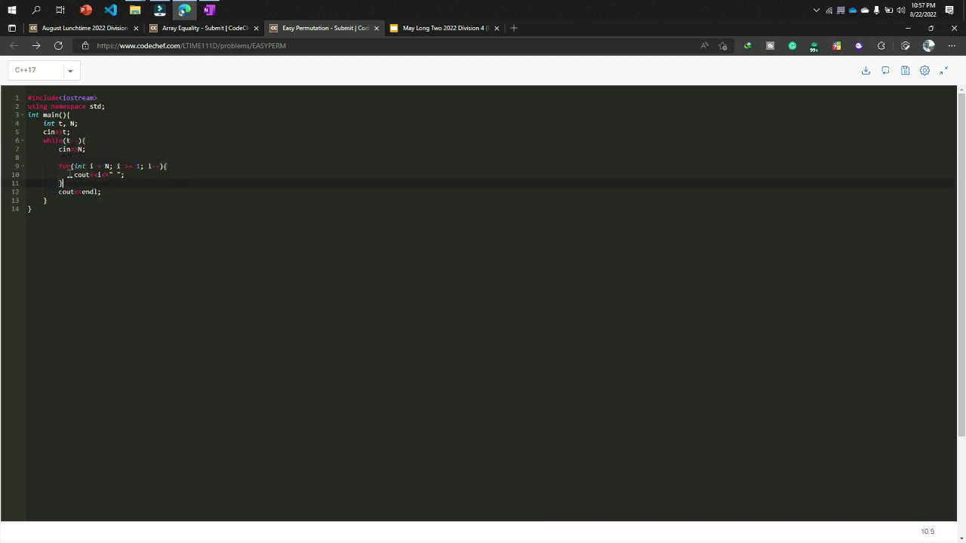
left_click(136, 167)
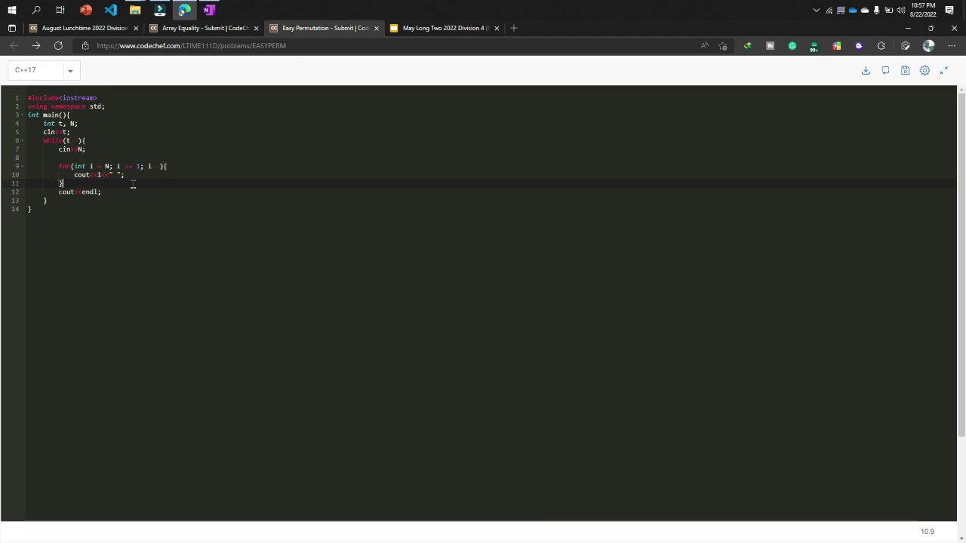
- Exit the fullscreen editor and show the August Lunchtime 2022 Division 4 scorable problems table
left_click(944, 71)
scroll(596, 232, "down", 2)
scroll(357, 450, "up", 2)
scroll(226, 324, "down", 4)
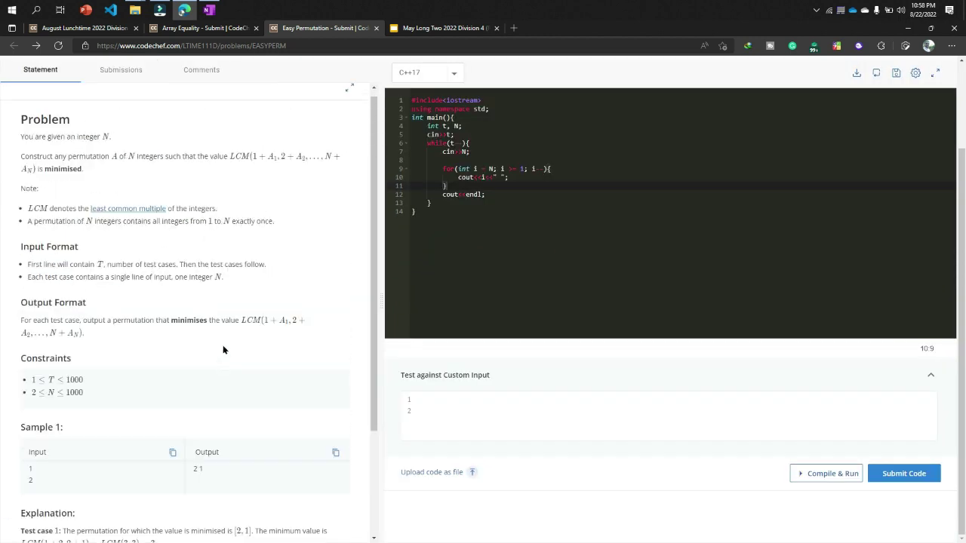
scroll(402, 376, "up", 1)
left_click(83, 28)
scroll(269, 312, "down", 4)
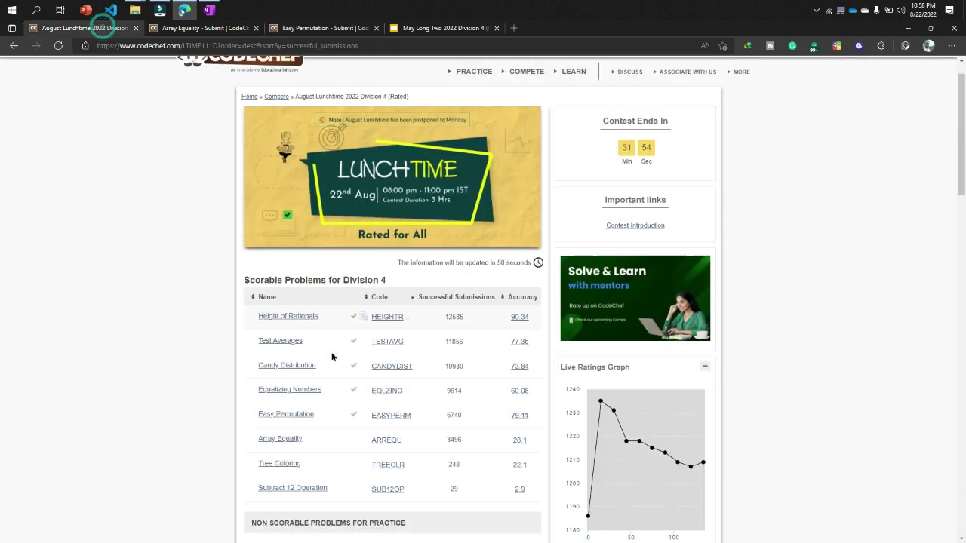